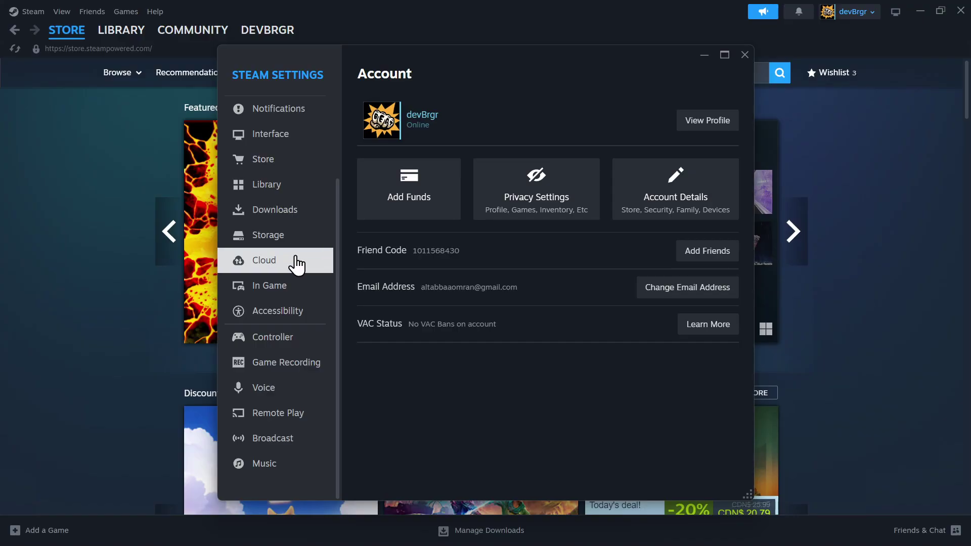
- Check the Steam Cloud synchronization setting and close the settings
click(295, 262)
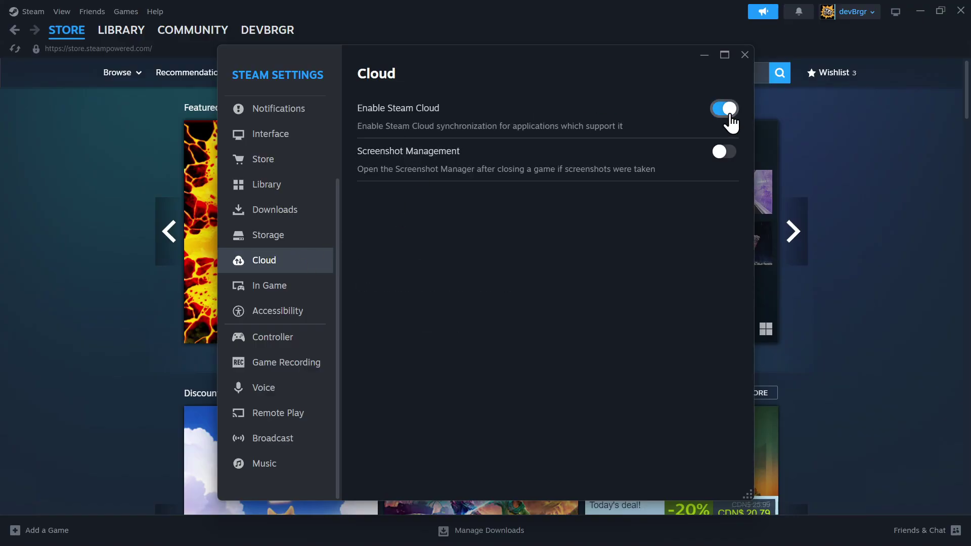
click(744, 55)
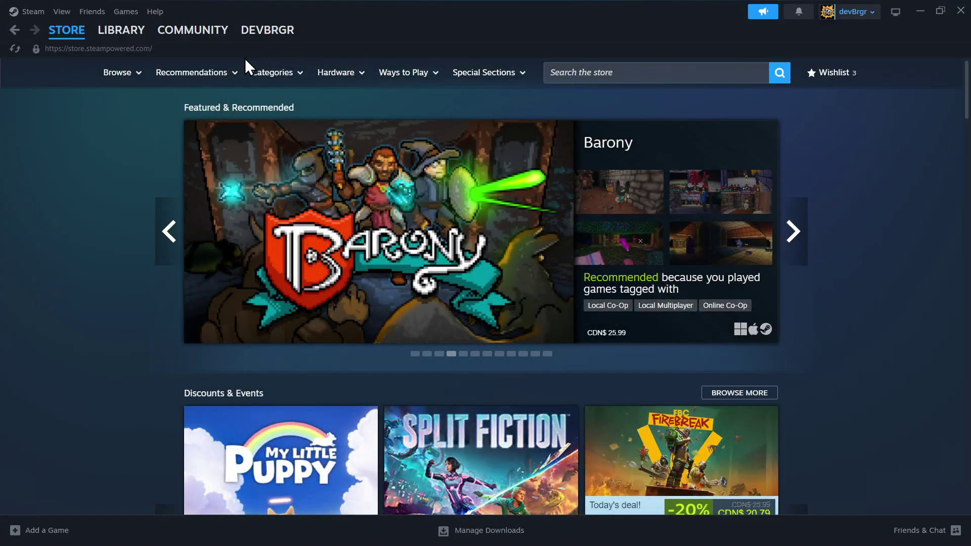
- Browse the local files of Baba Is You from the game library
click(126, 40)
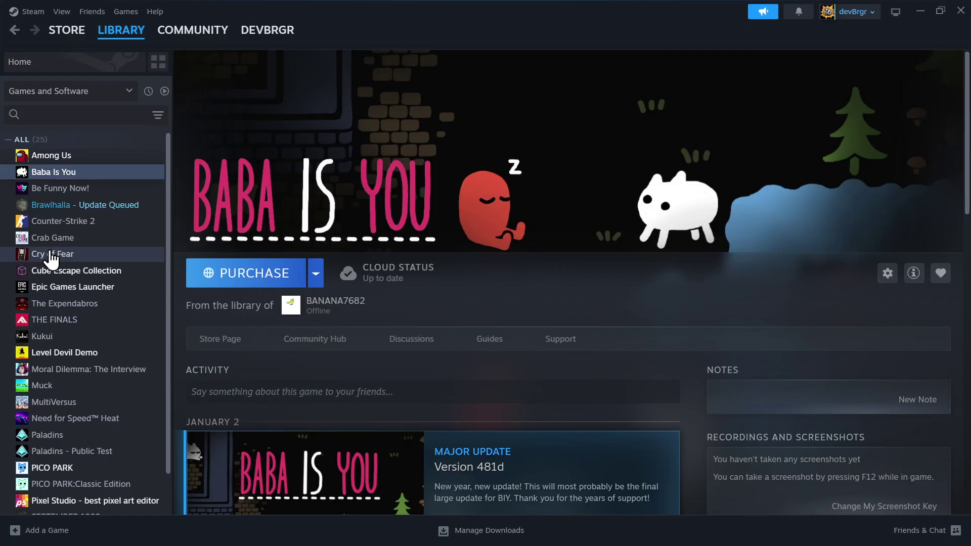
right_click(64, 176)
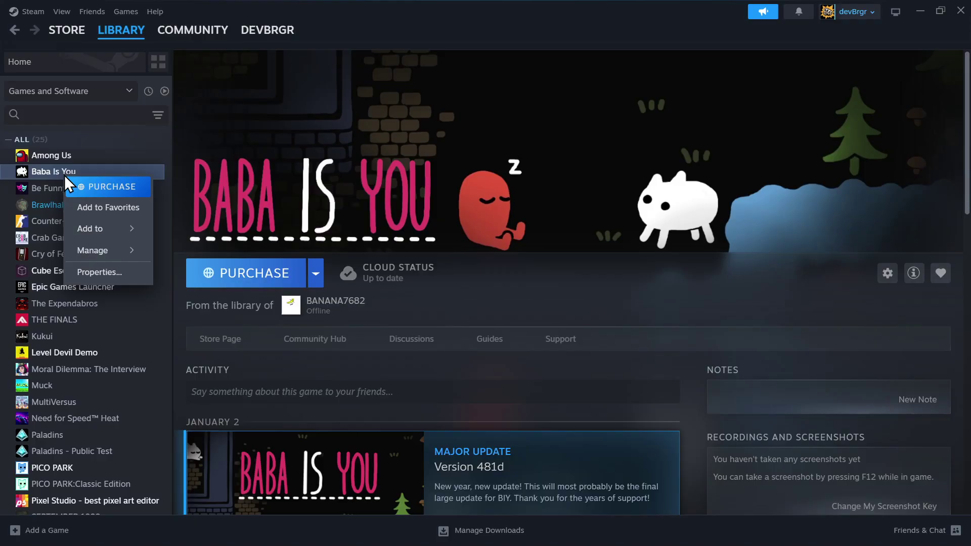
mouse_move(104, 251)
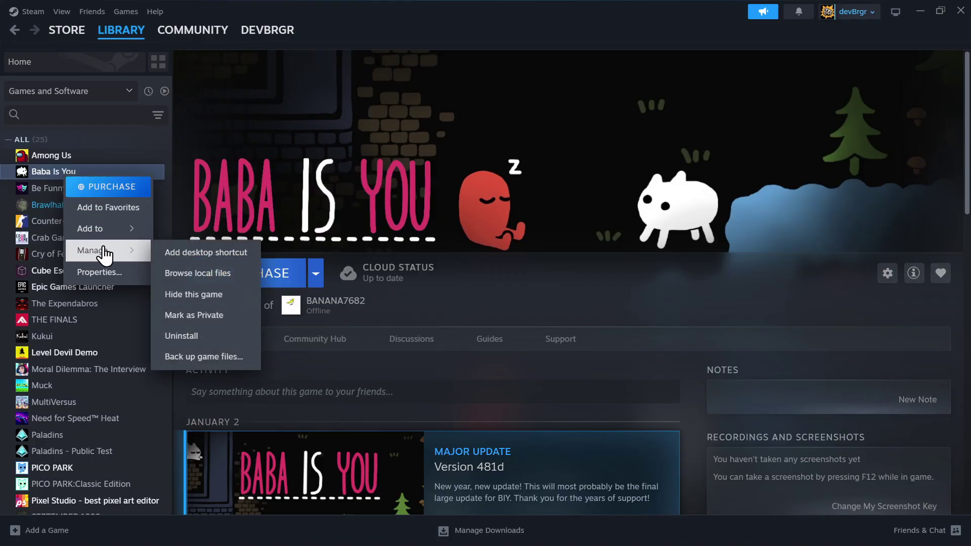
click(198, 275)
drag(469, 168, 387, 98)
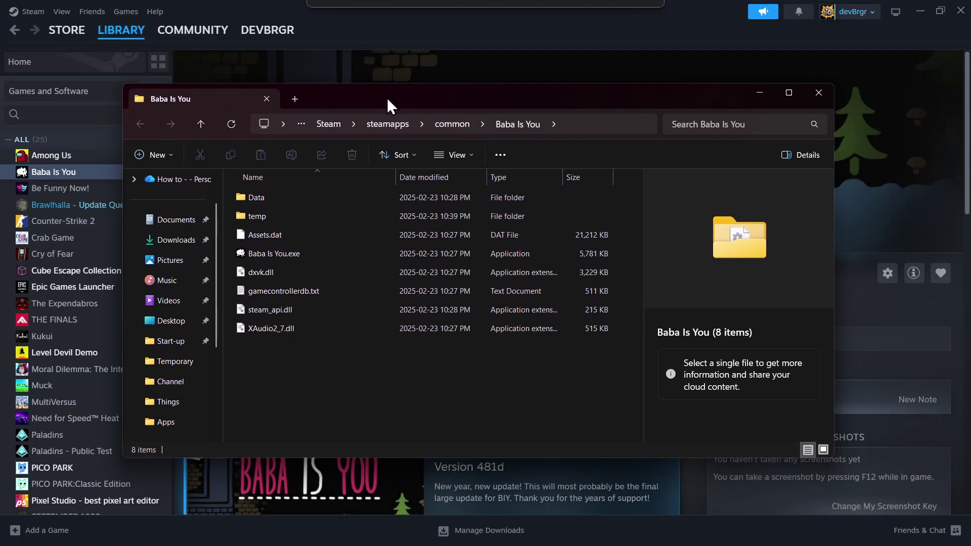
click(287, 191)
drag(299, 331, 287, 366)
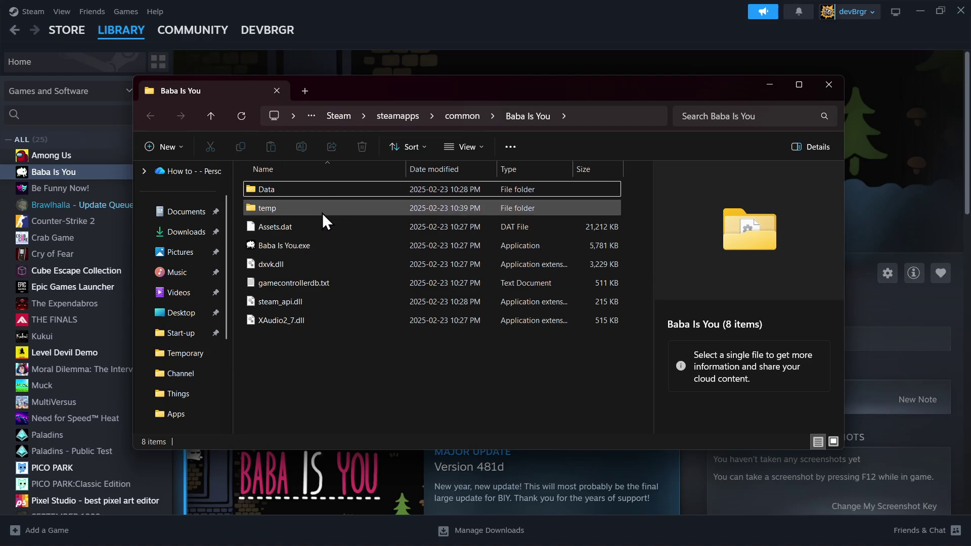
- Check the Data folder's properties for previous versions and close the properties
click(253, 189)
right_click(278, 189)
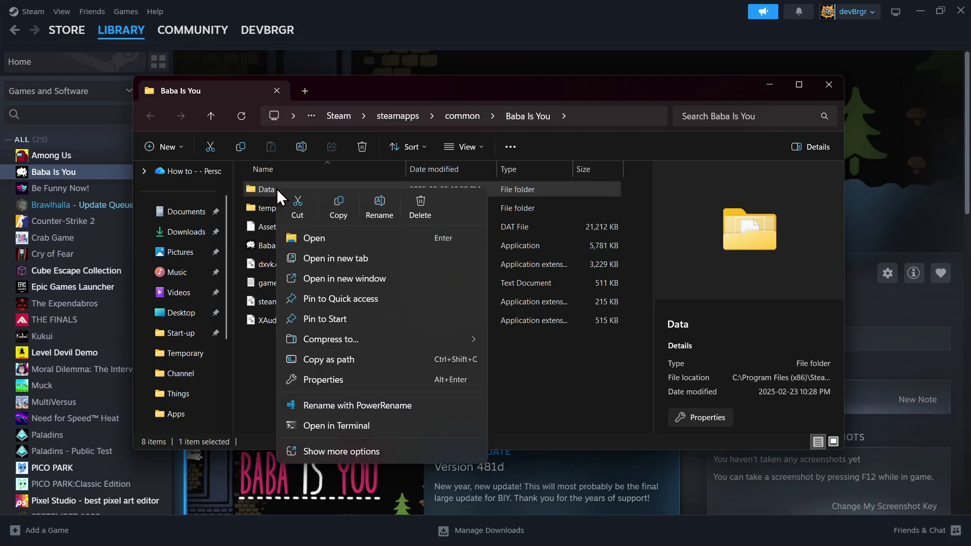
click(334, 451)
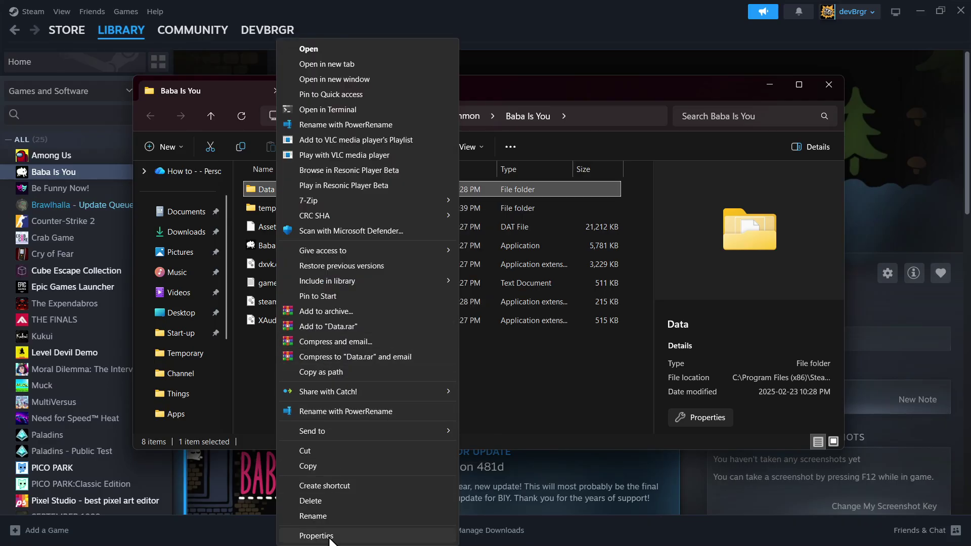
click(319, 536)
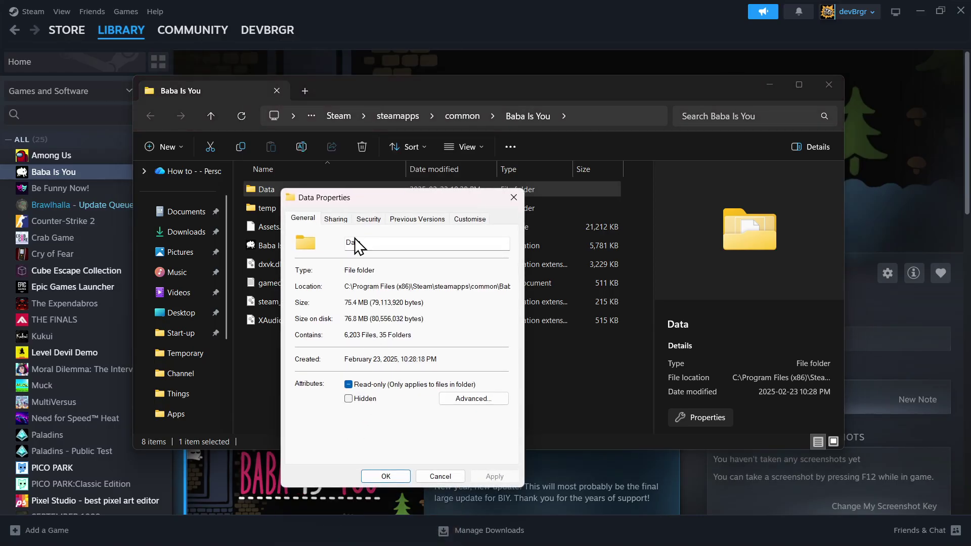
click(425, 220)
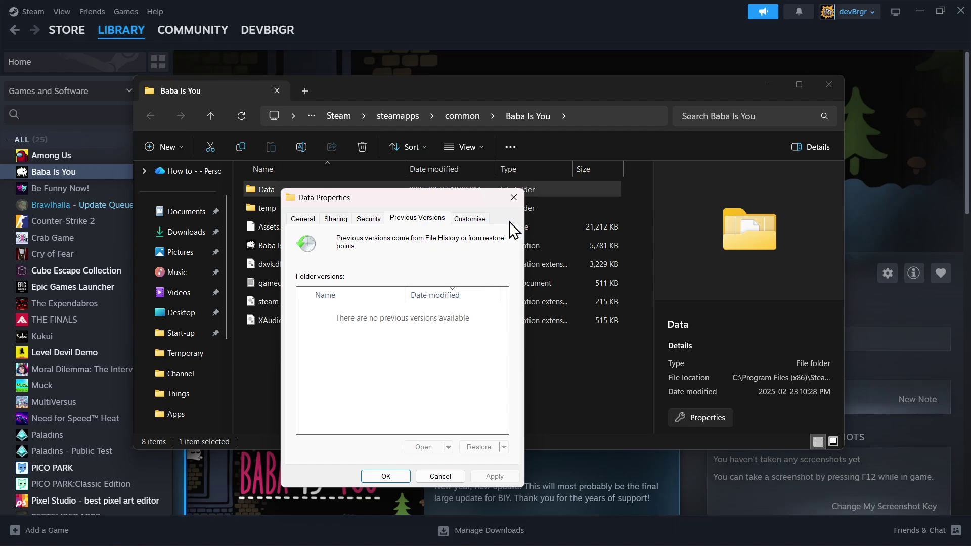
click(513, 198)
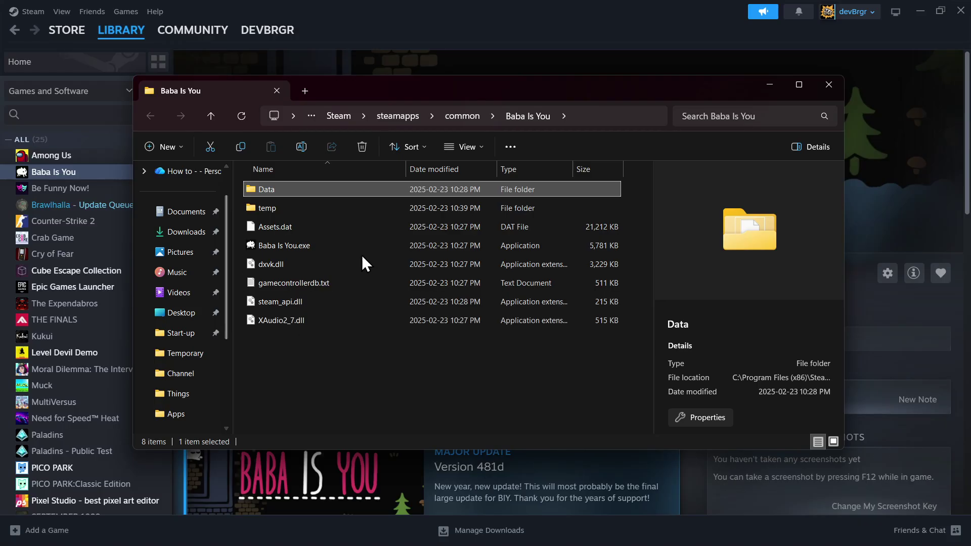
click(284, 401)
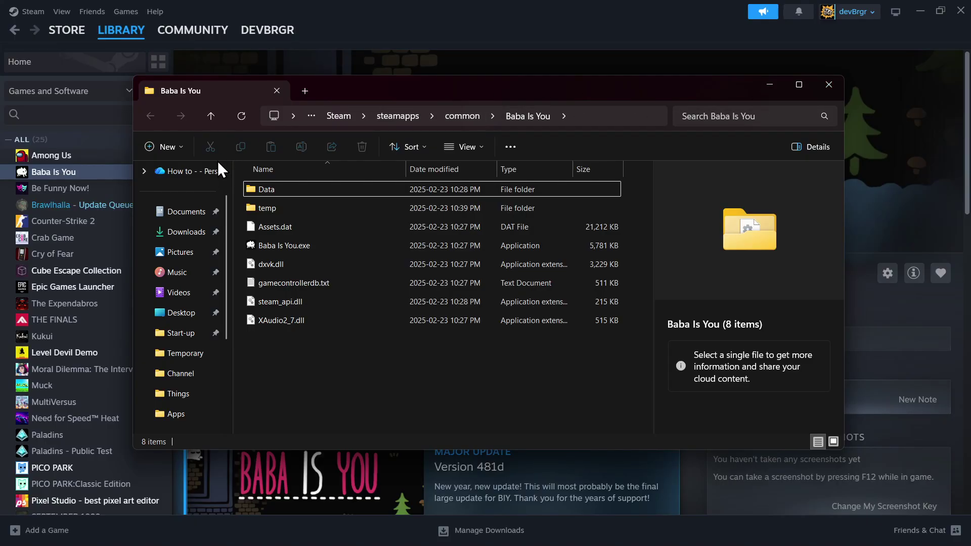
- Go to This PC and open the Program Files (x86) folder on the OS (C:) drive
scroll(185, 223, down, 3)
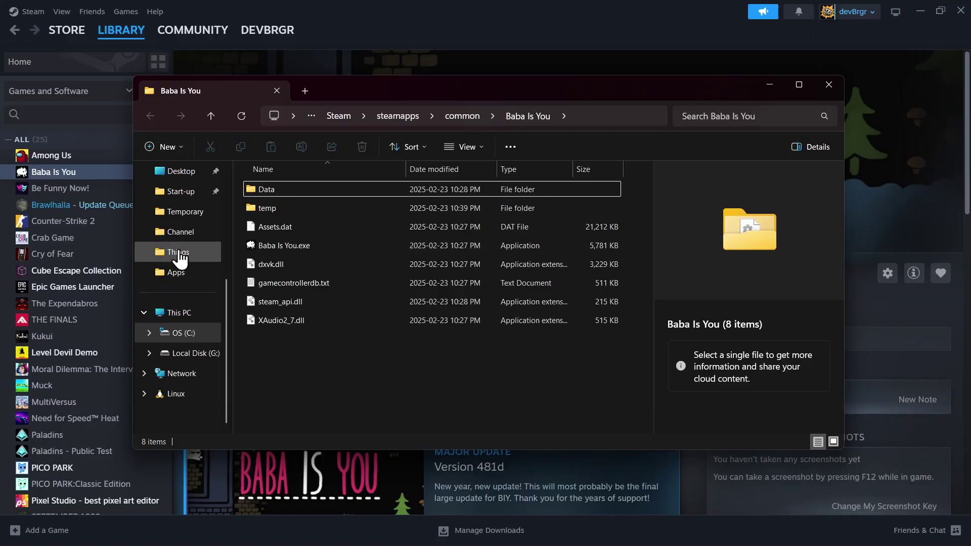
click(181, 313)
click(328, 202)
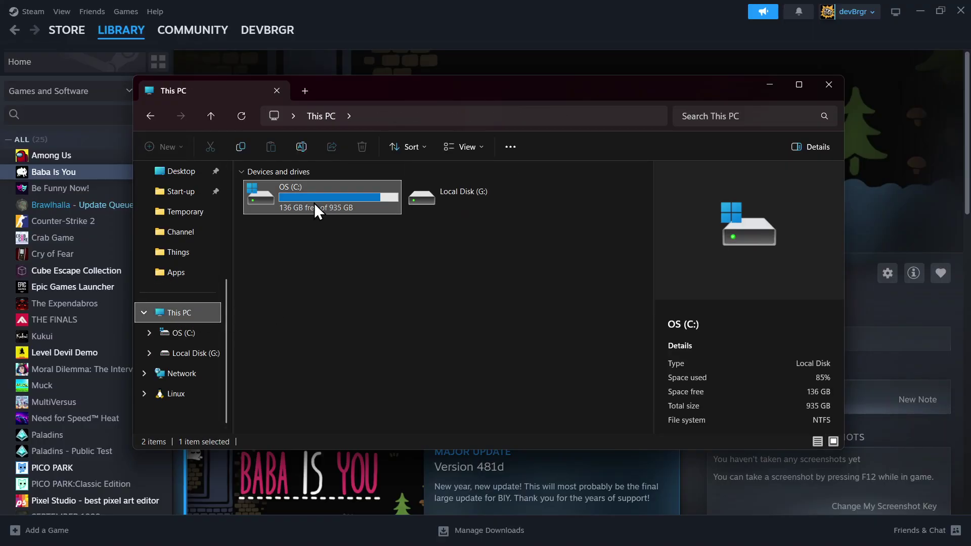
double_click(313, 201)
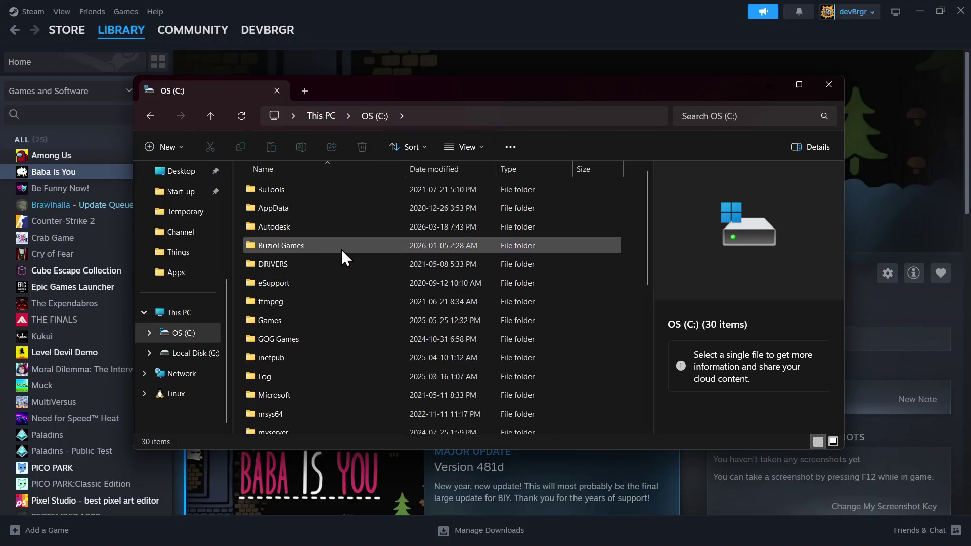
scroll(307, 263, down, 4)
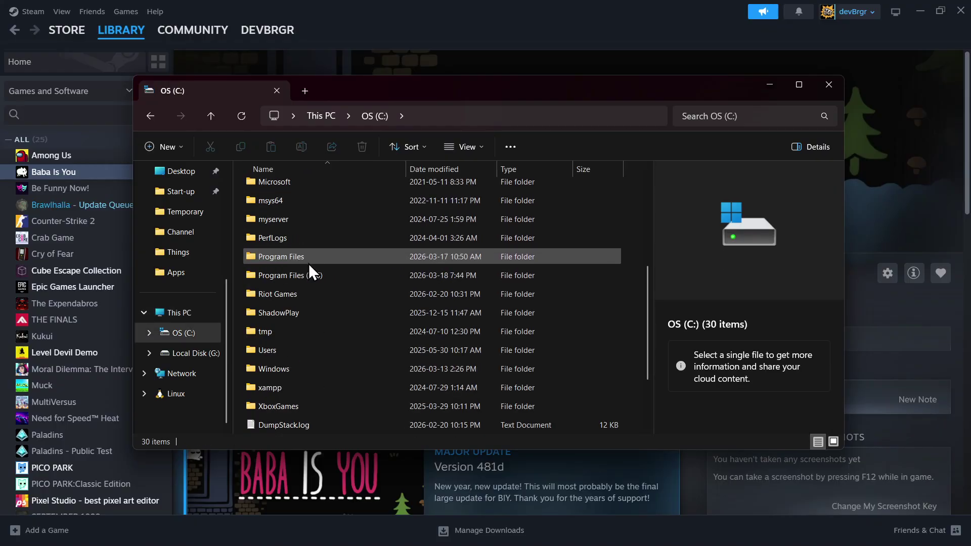
scroll(306, 281, down, 1)
scroll(303, 283, up, 1)
click(305, 296)
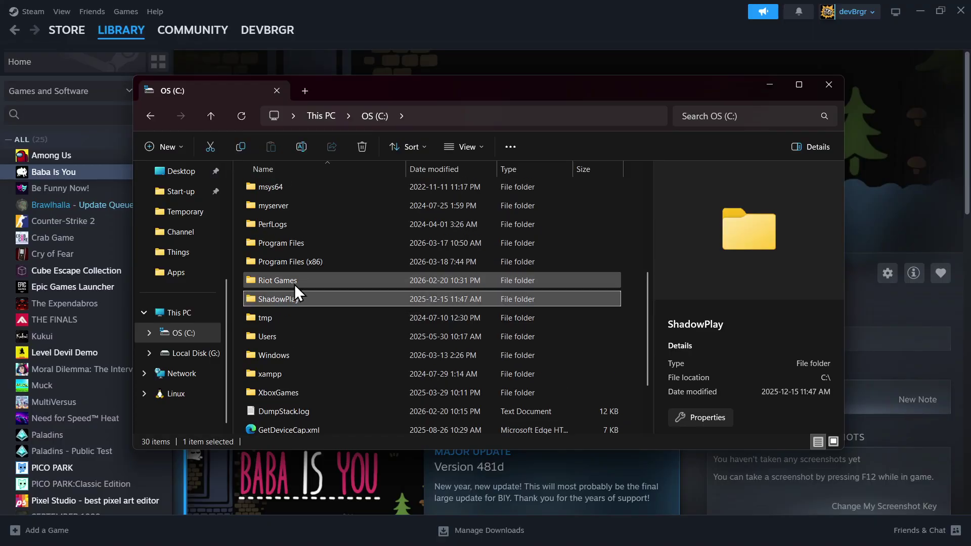
click(294, 284)
click(275, 262)
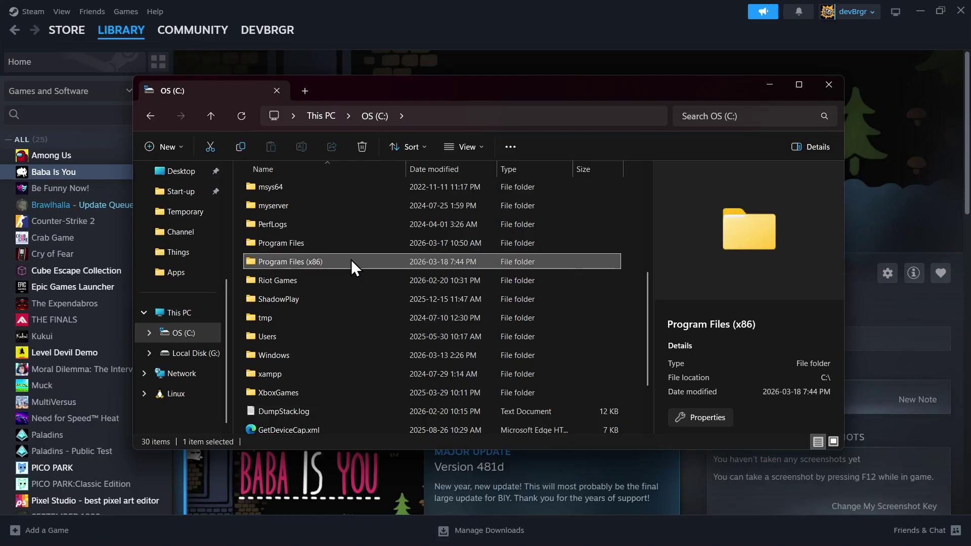
double_click(310, 263)
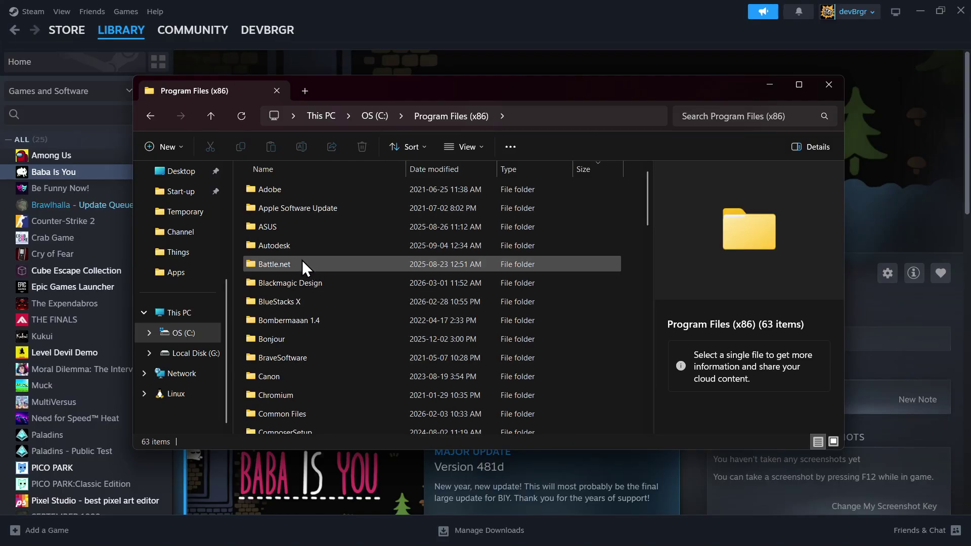
- Open the userdata folder inside the Steam installation folder
key(s)
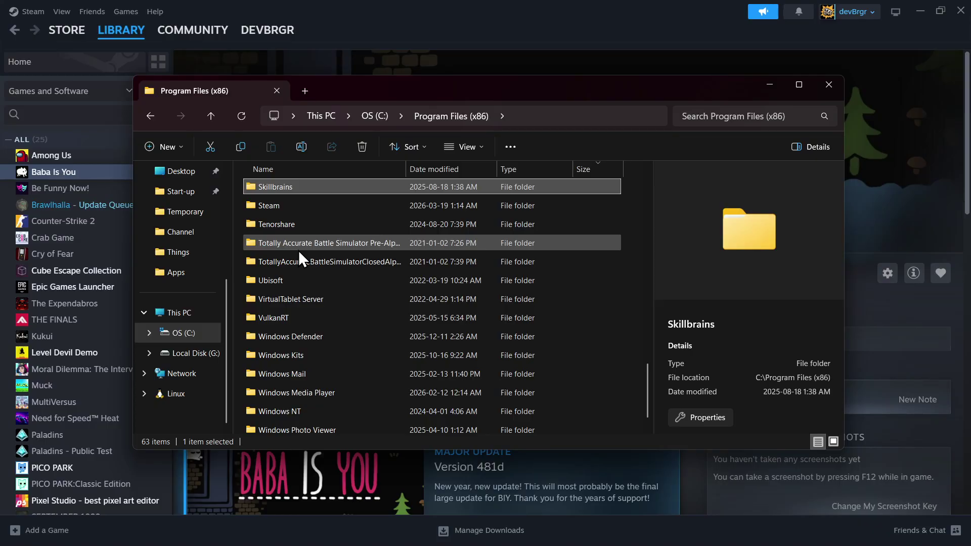
double_click(279, 207)
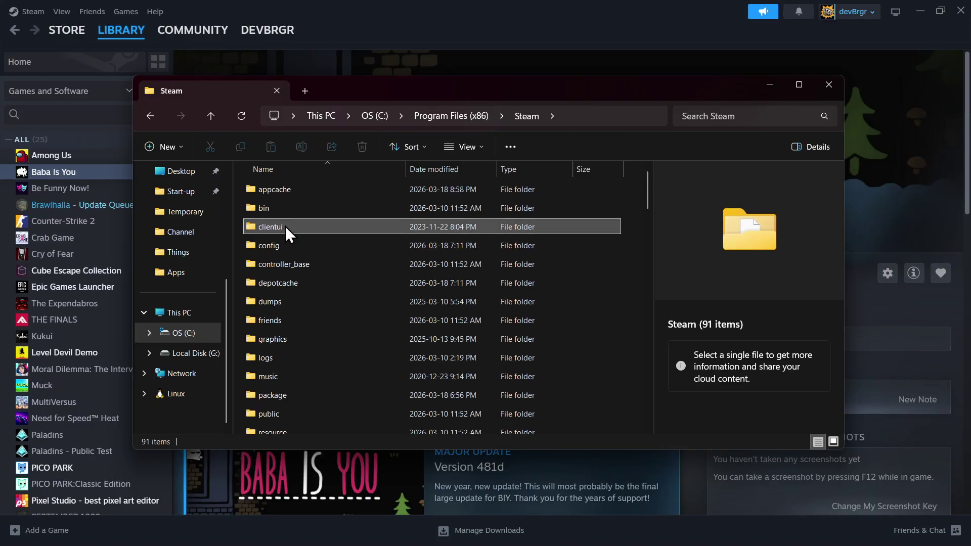
click(285, 226)
scroll(285, 228, down, 3)
scroll(285, 228, down, 2)
click(263, 311)
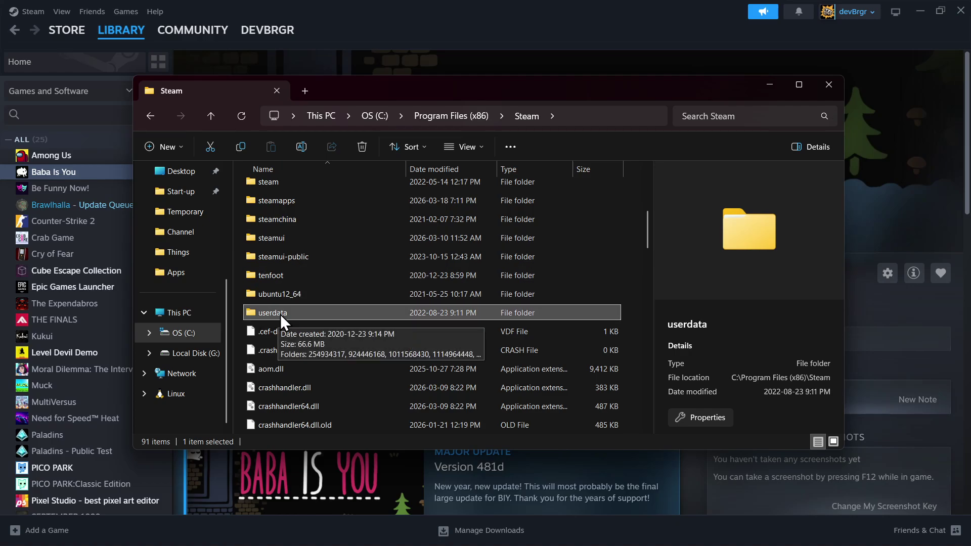
double_click(280, 314)
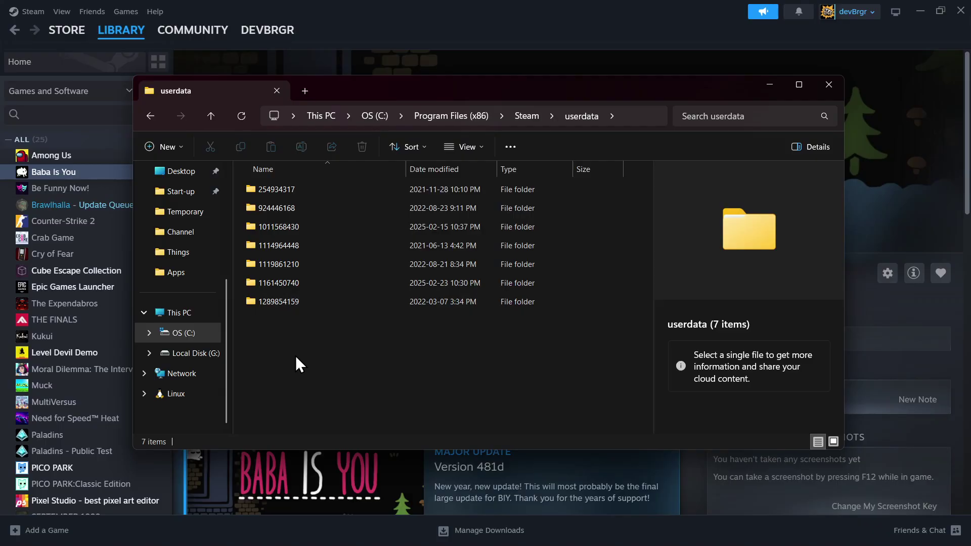
- Look through the numbered account folders in the userdata folder
drag(300, 363, 272, 181)
click(299, 337)
click(303, 302)
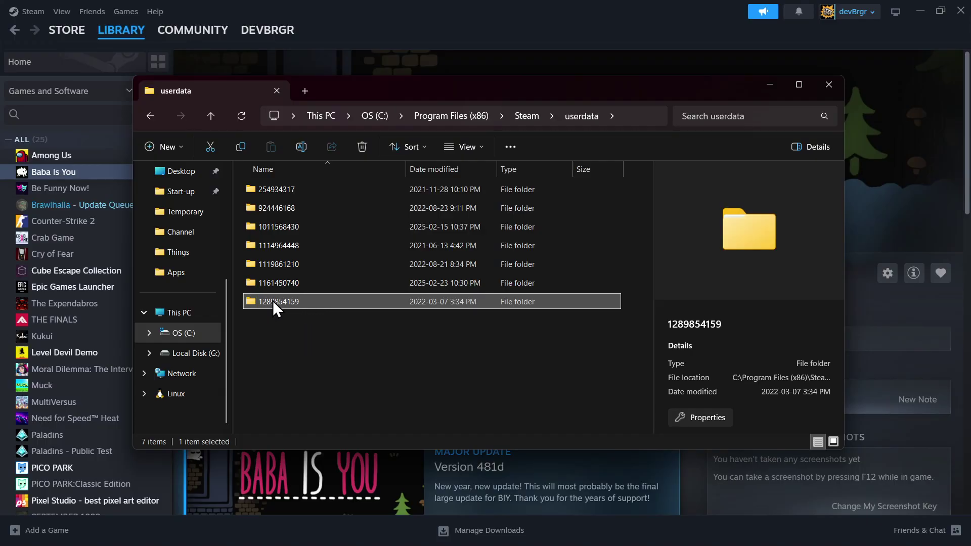
click(280, 282)
click(280, 264)
click(281, 243)
click(279, 225)
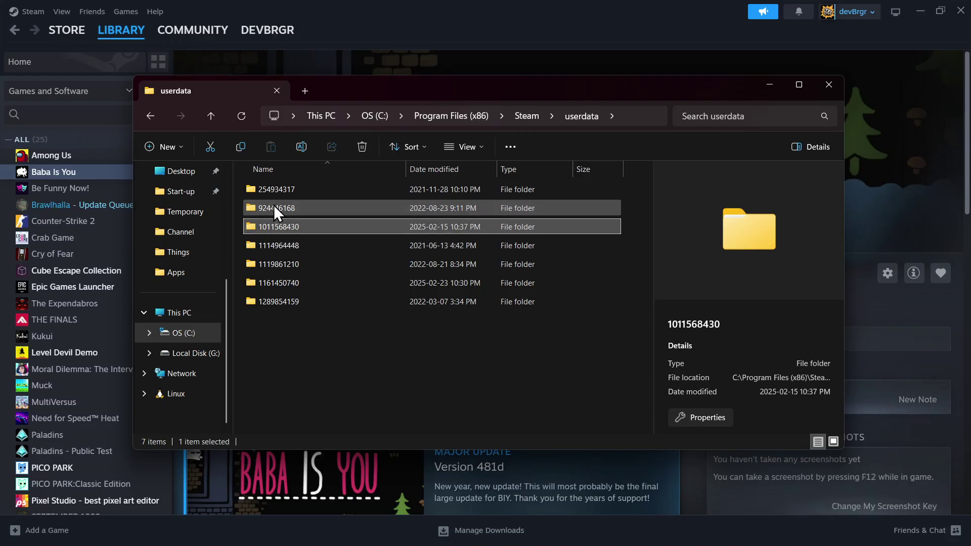
click(274, 207)
click(272, 190)
drag(291, 342, 263, 187)
click(326, 330)
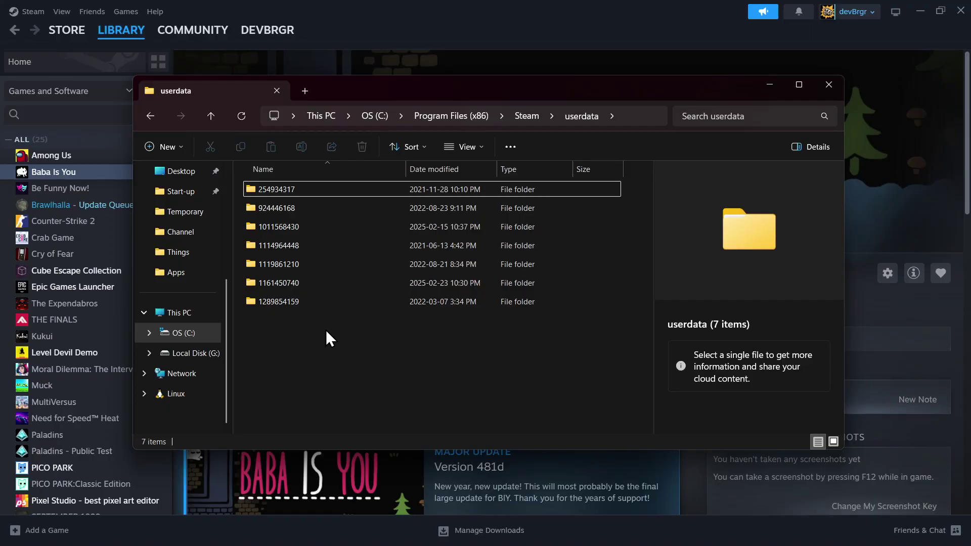
drag(326, 329, 318, 362)
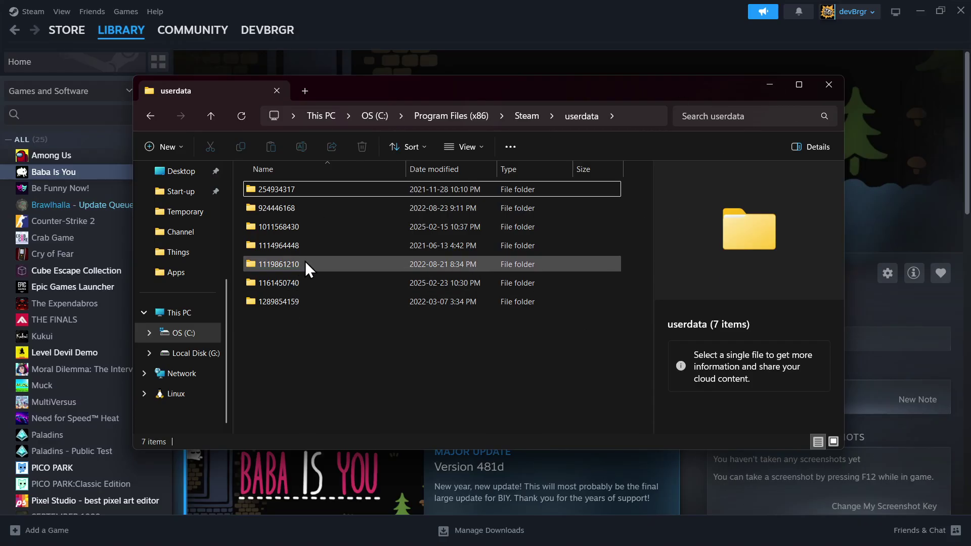
- Minimize the userdata window and open the Baba Is You store page to read its app ID in the address
click(772, 83)
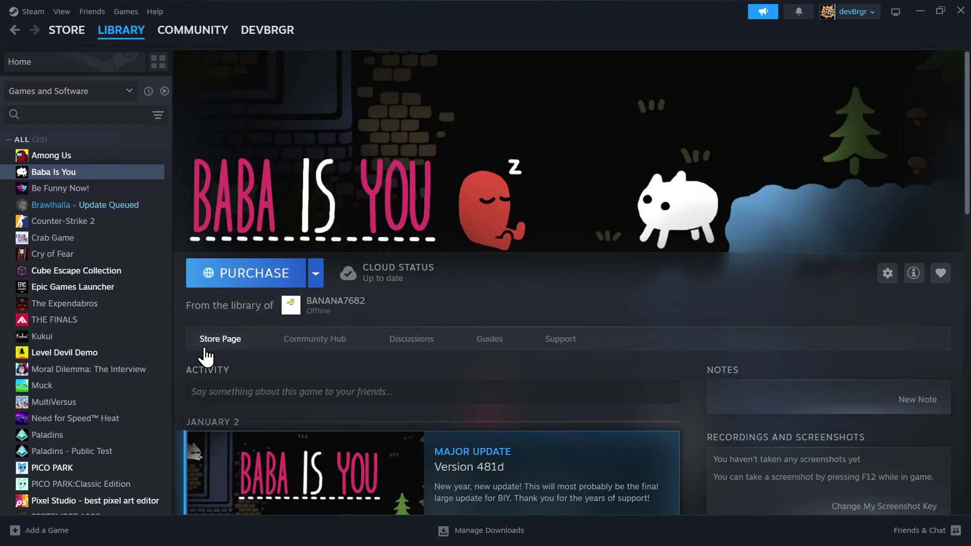
click(223, 348)
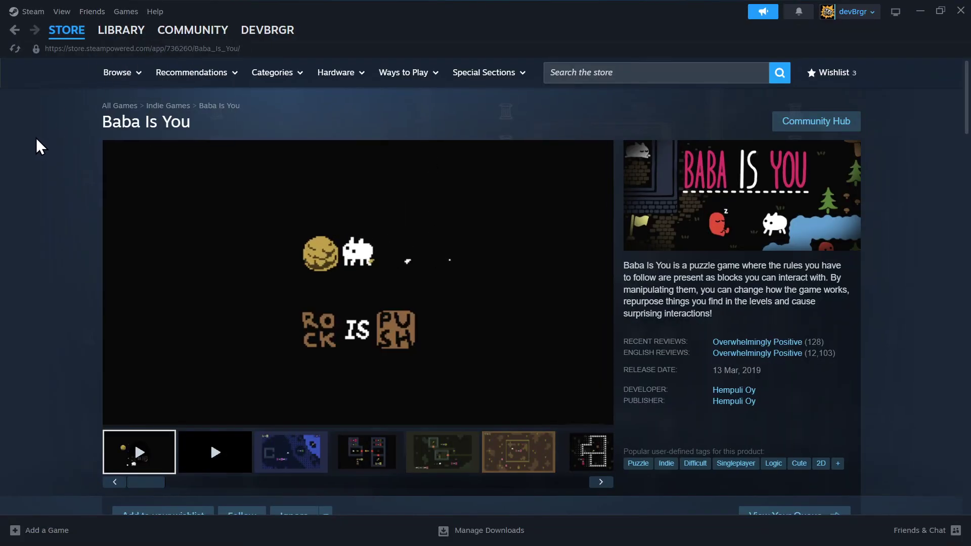
- Return to the userdata window, open the account folder modified on 2025-02-23 and select the game folders from 7 through 1292940
mouse_move(529, 531)
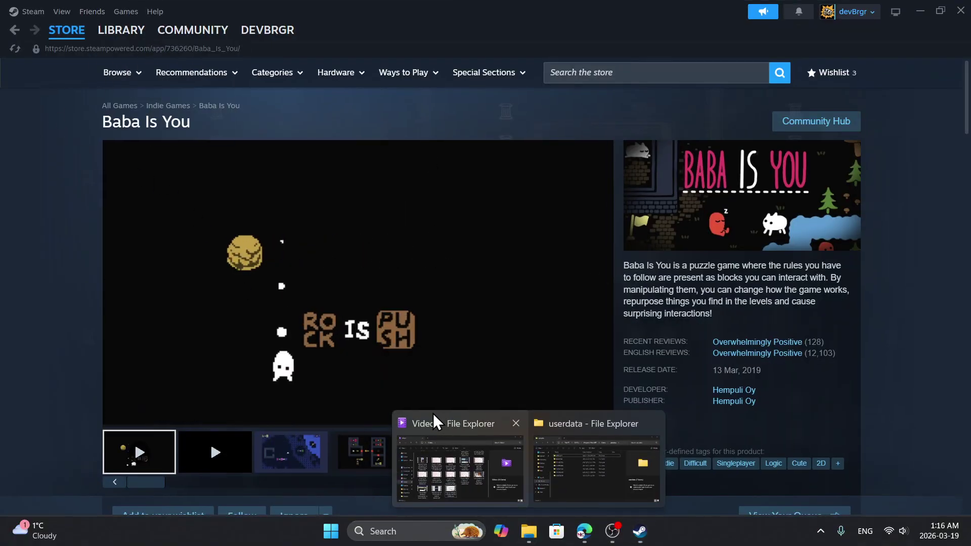
click(598, 466)
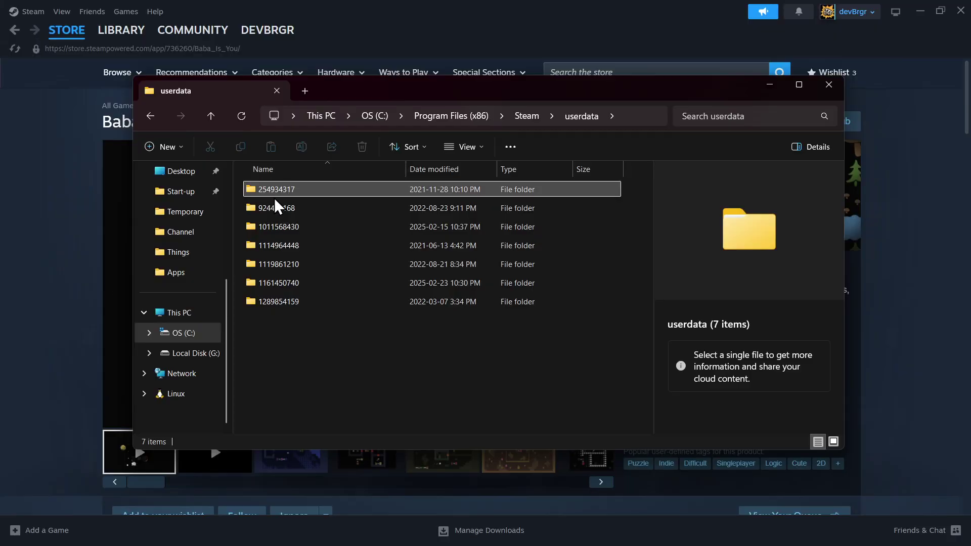
double_click(283, 281)
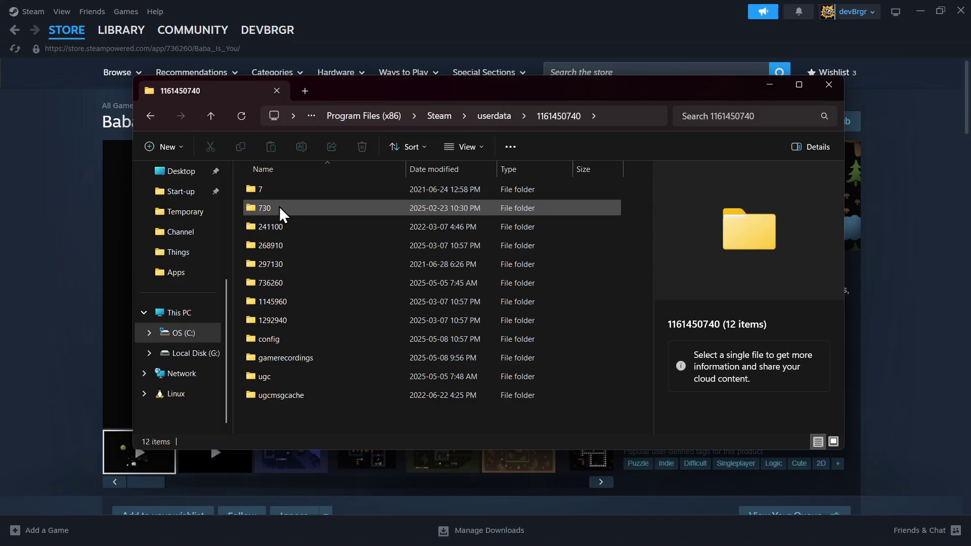
click(273, 190)
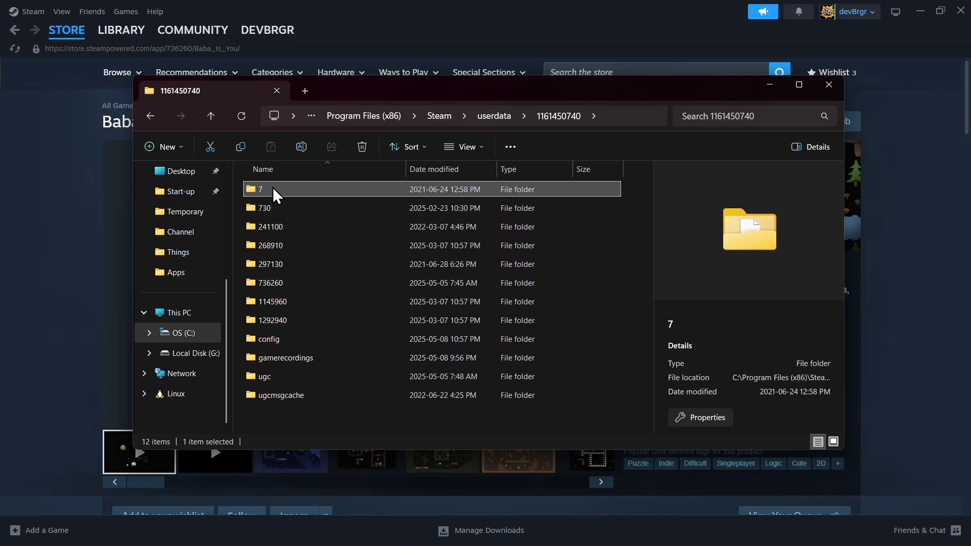
shift+click(291, 321)
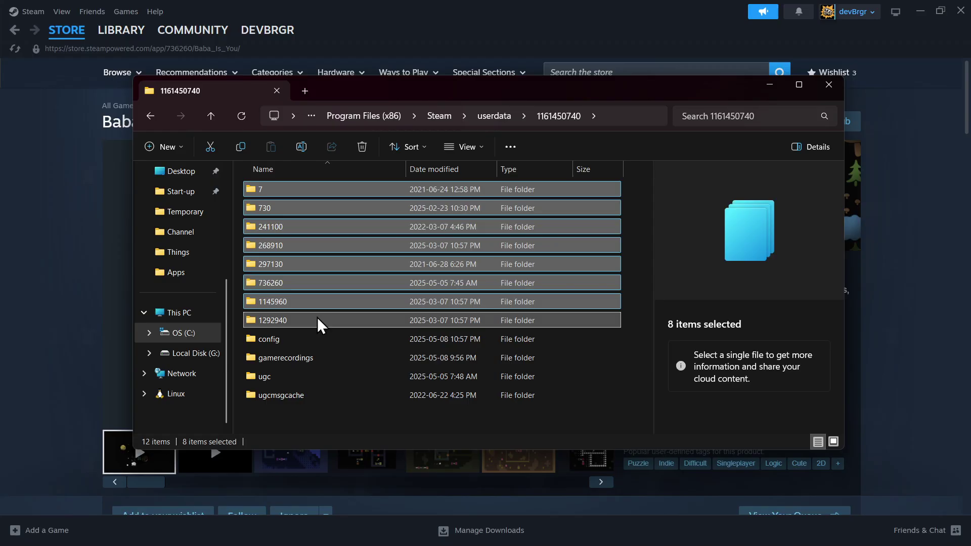
- Locate and select the 736260 folder, whose number matches the Baba Is You app ID
click(268, 190)
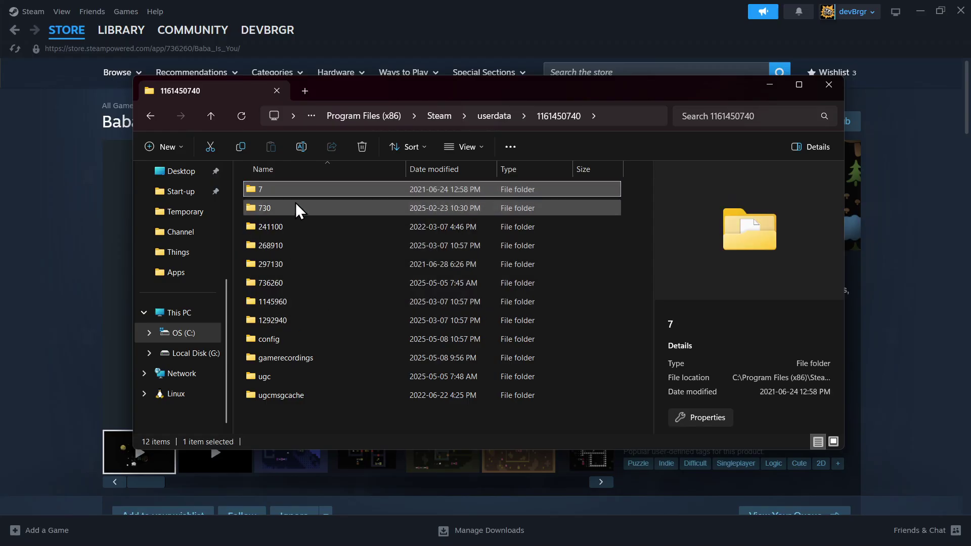
click(497, 116)
click(271, 190)
mouse_move(286, 304)
mouse_down()
mouse_move(286, 175)
mouse_move(292, 320)
mouse_up()
double_click(279, 283)
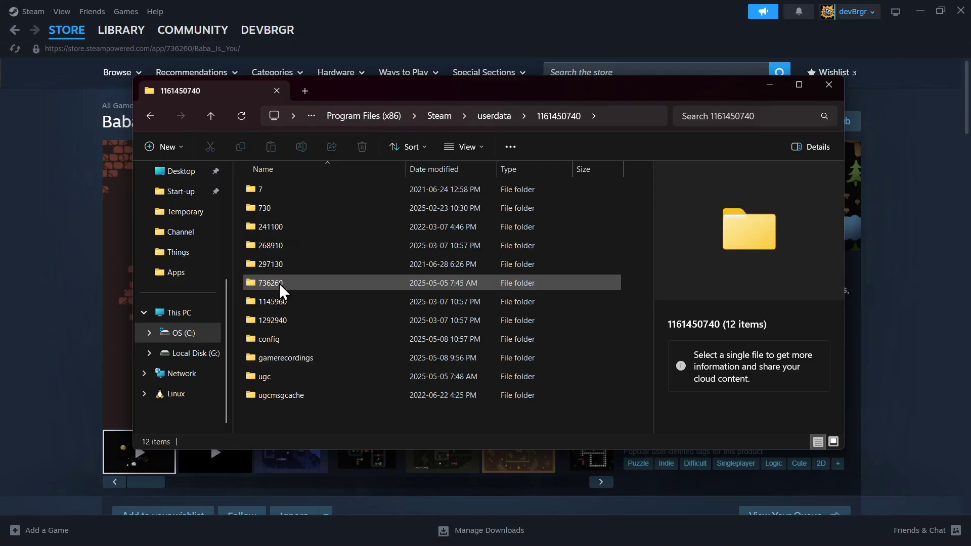
click(271, 283)
mouse_move(268, 286)
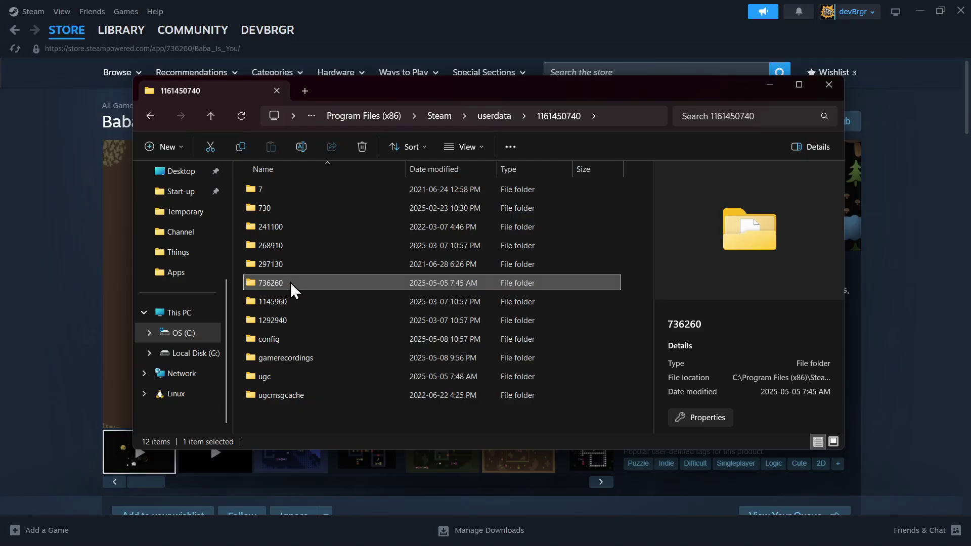
- Check the previous versions in the properties of the 736260 folder, and close the properties dialog
right_click(290, 282)
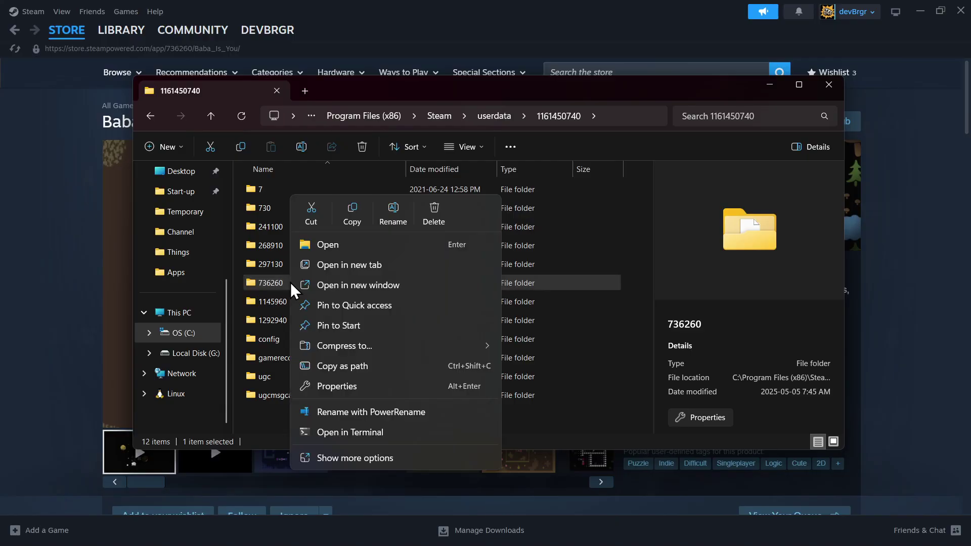
click(353, 463)
click(340, 527)
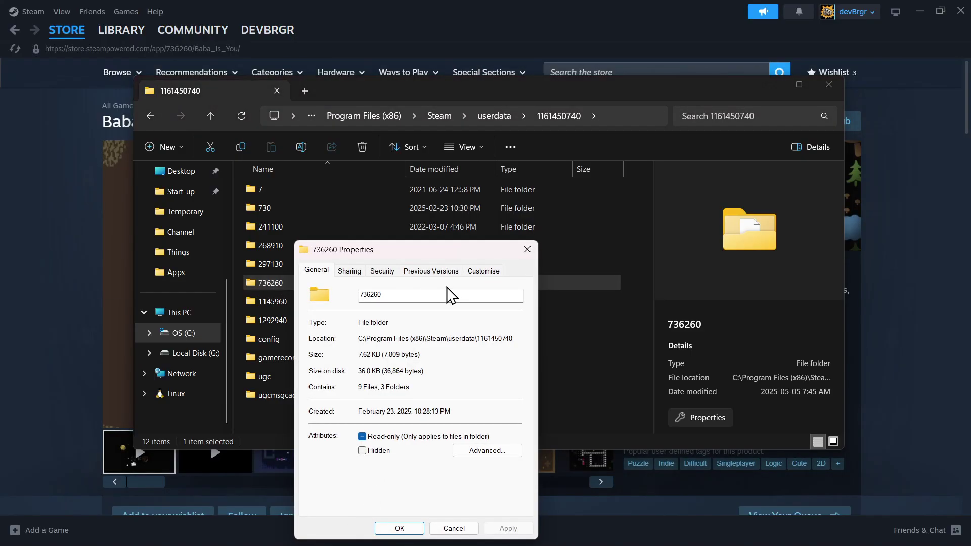
click(434, 272)
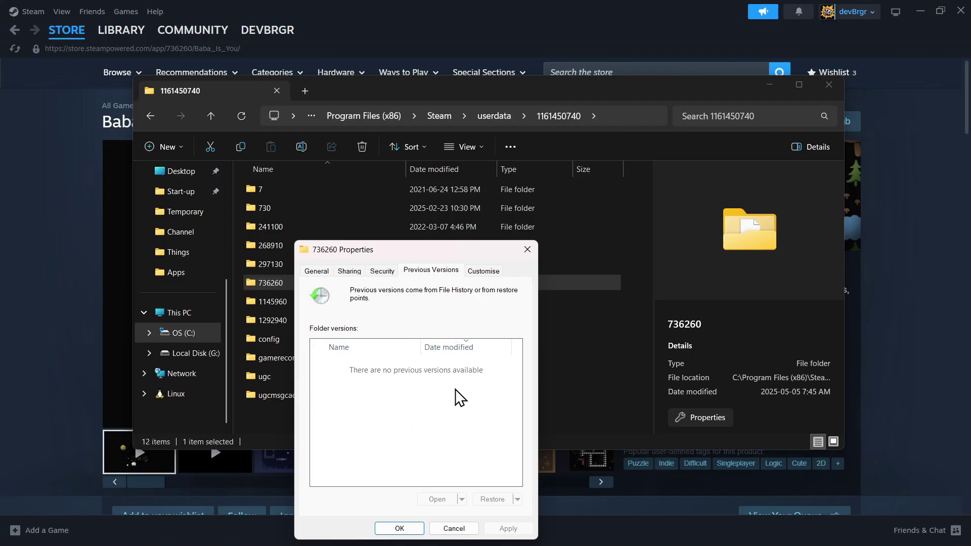
click(526, 250)
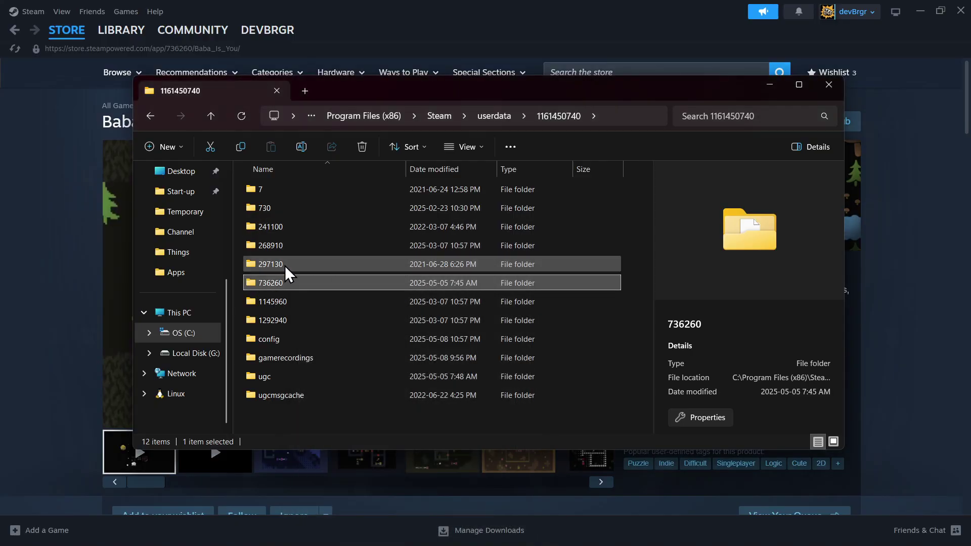
- Close the account folder window and open the AppData Roaming folder by running %appdata%
mouse_move(284, 266)
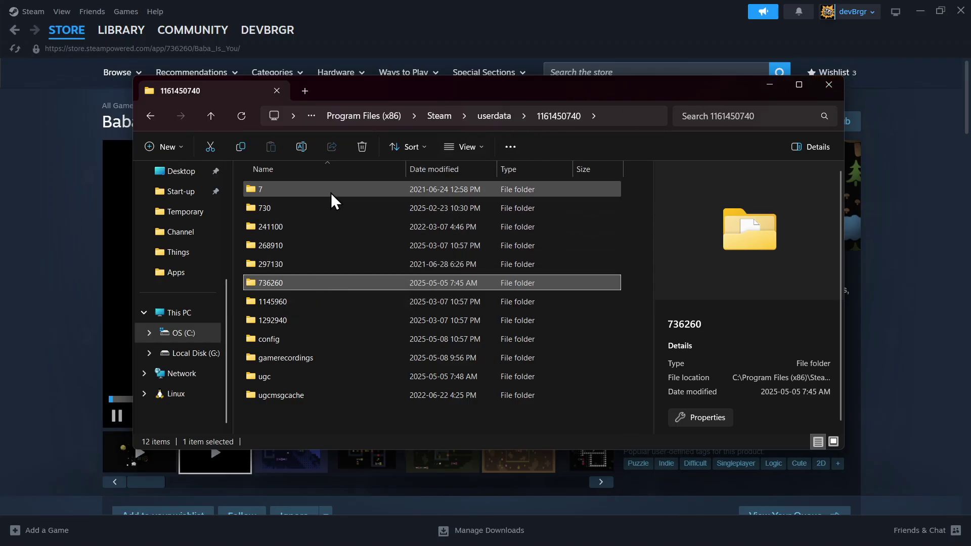
click(270, 192)
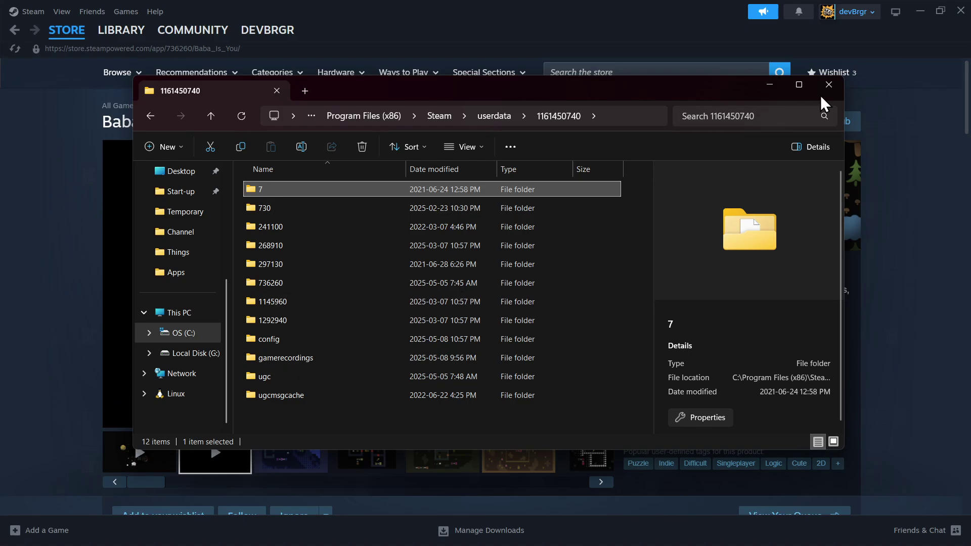
click(830, 85)
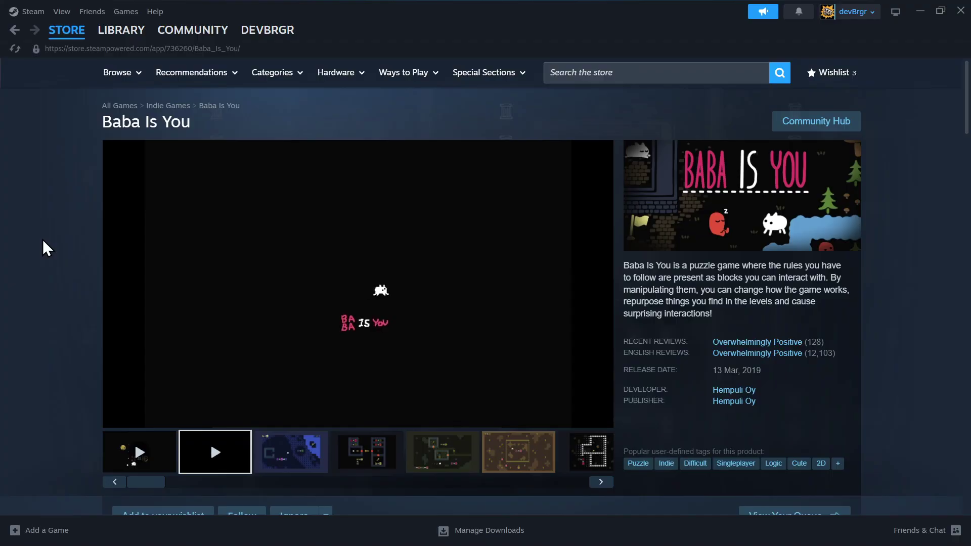
mouse_move(319, 543)
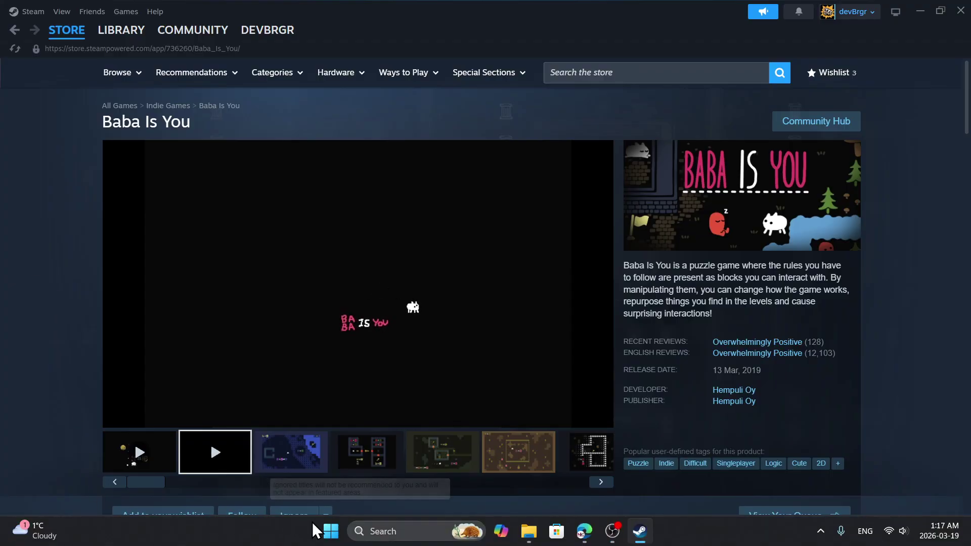
right_click(333, 530)
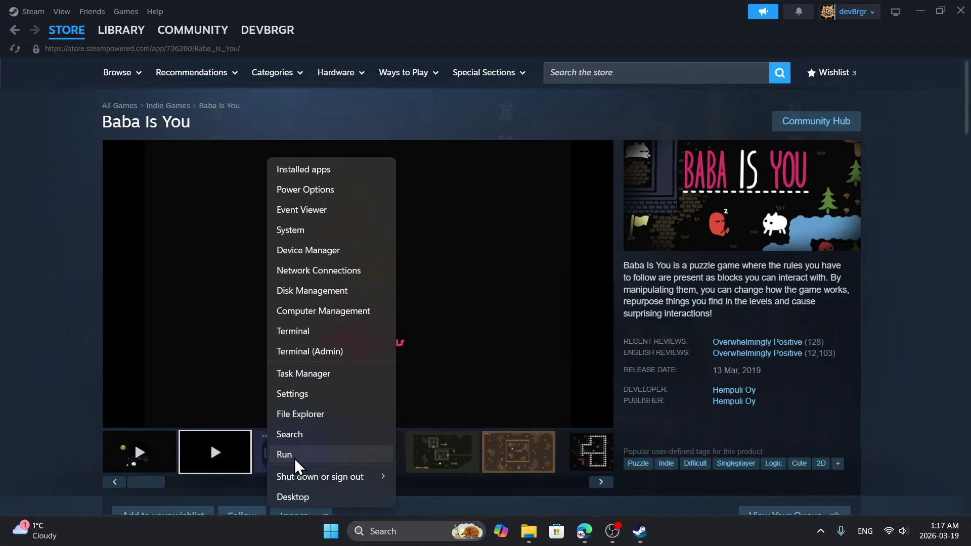
click(295, 458)
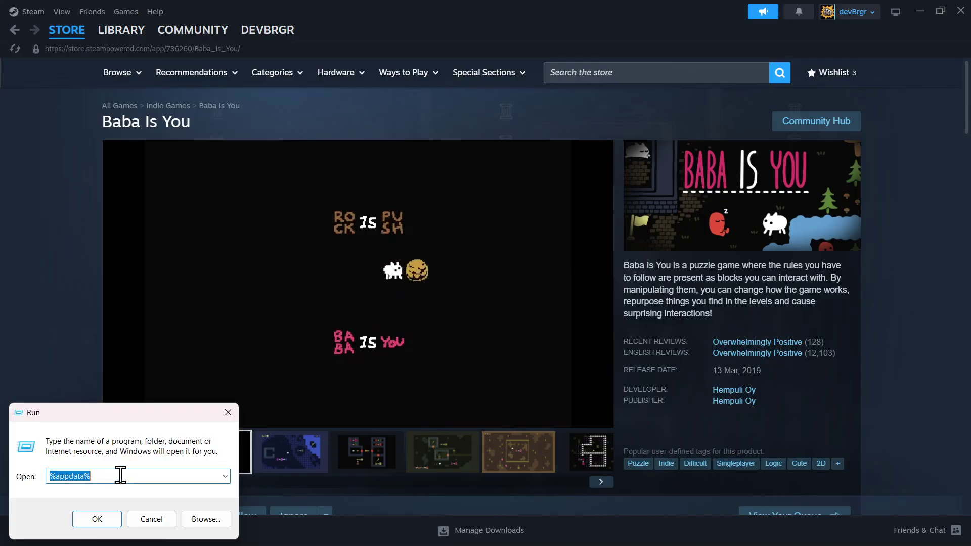
click(139, 476)
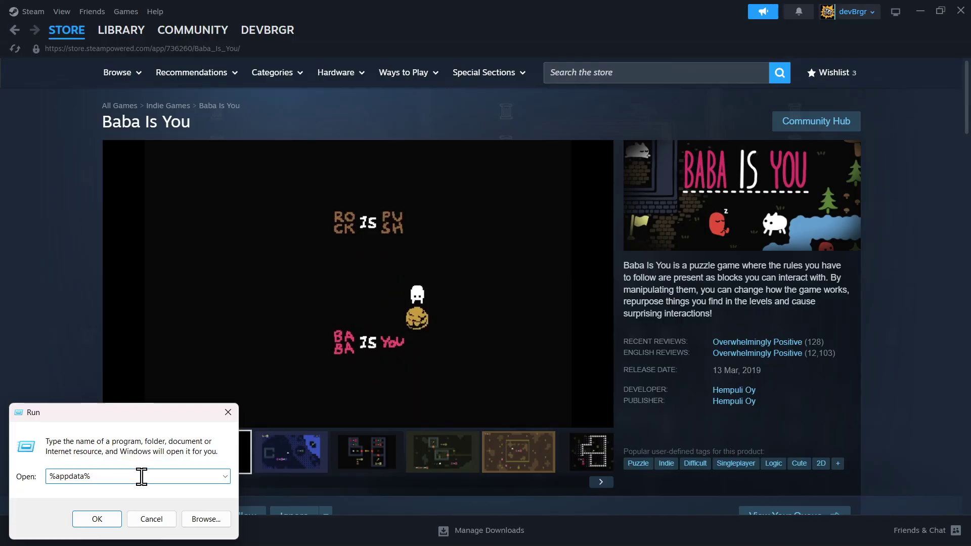
key(Return)
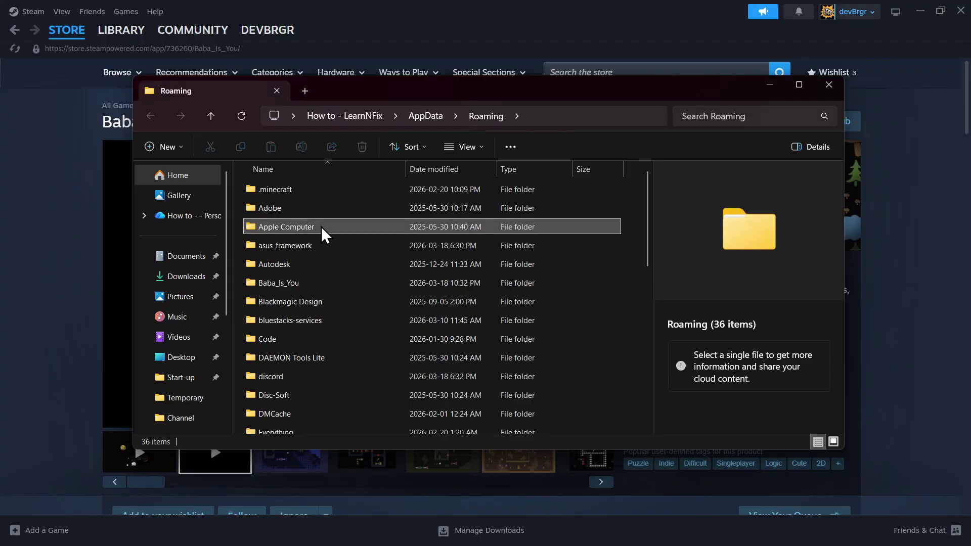
- Look through the folders in AppData Roaming for the game's save folder, and close the window
click(321, 227)
scroll(313, 235, down, 7)
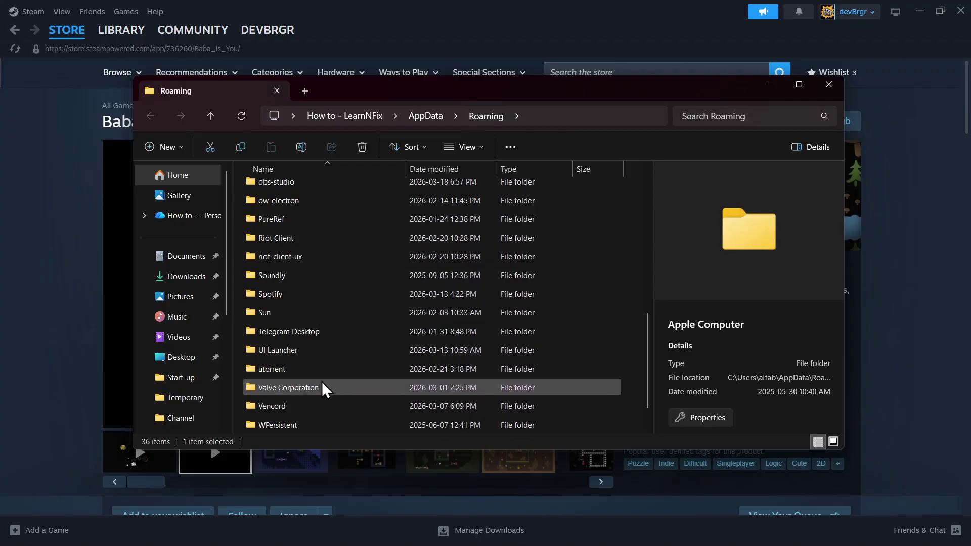
scroll(306, 339, down, 1)
click(339, 367)
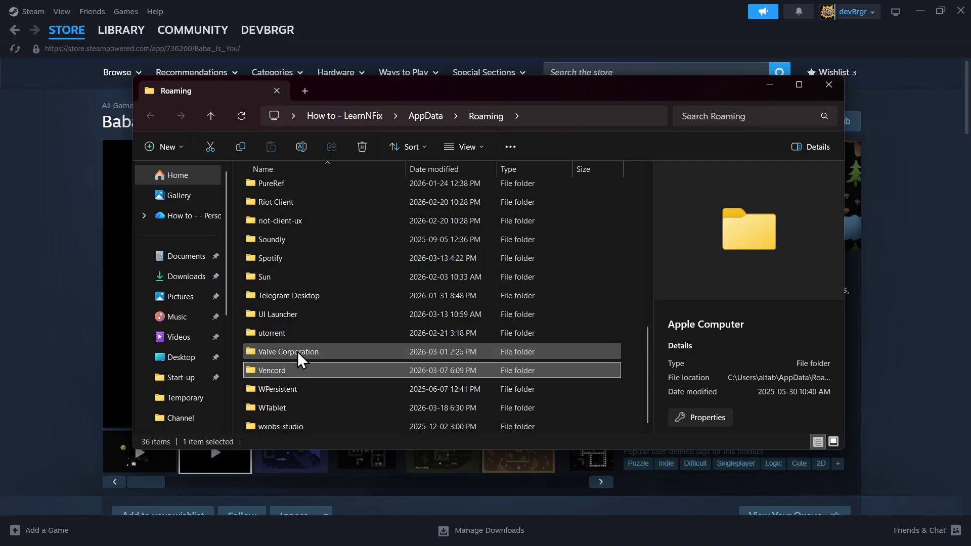
scroll(303, 323, up, 1)
click(303, 299)
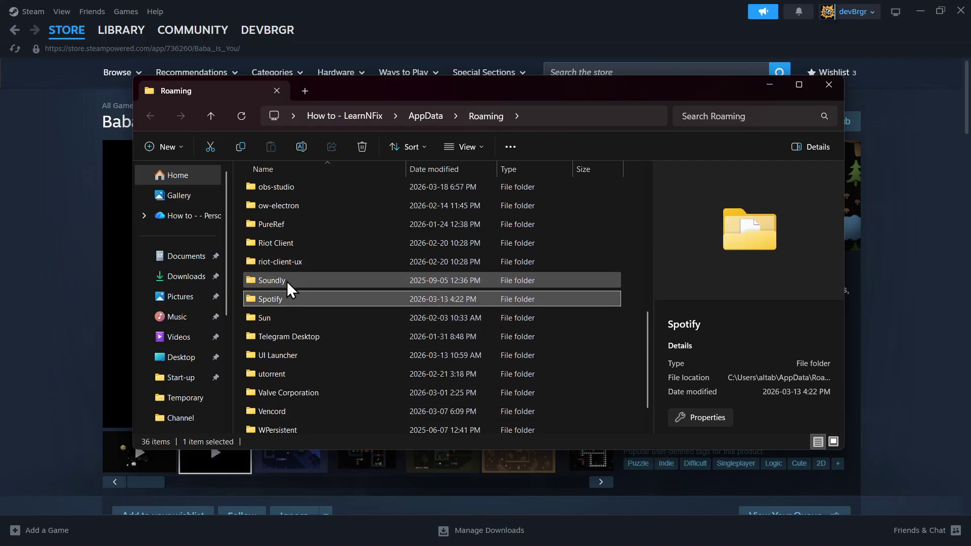
right_click(291, 281)
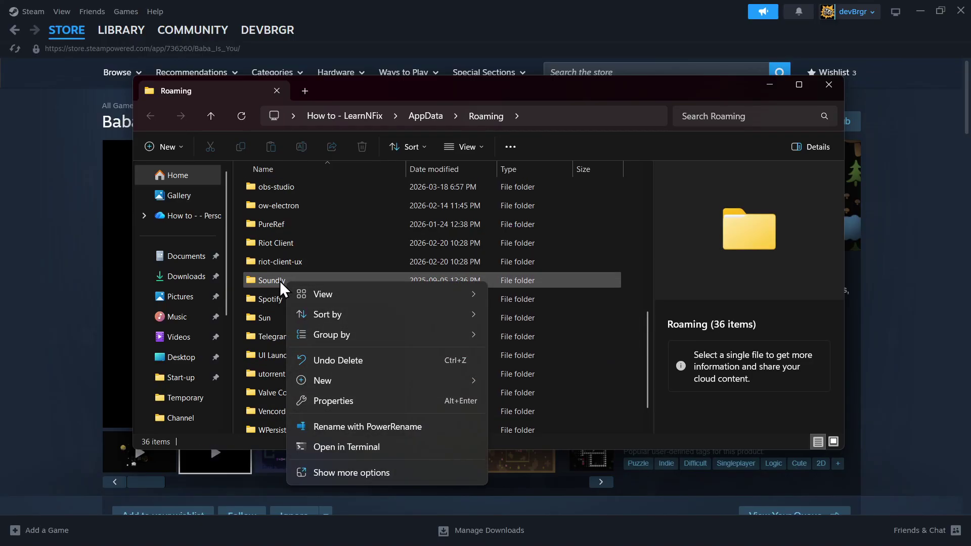
click(281, 281)
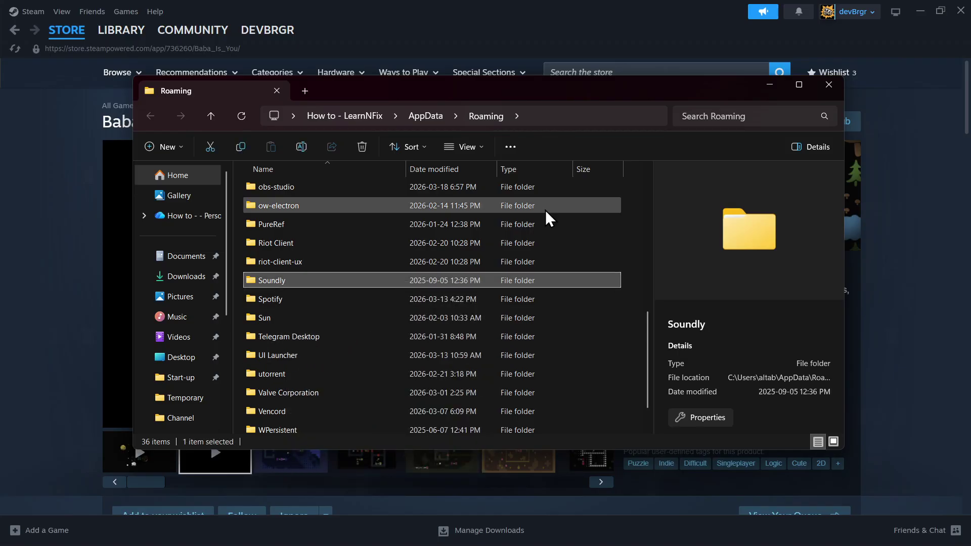
click(831, 83)
- Open the AppData Local folder through the Run dialog
key(super+r)
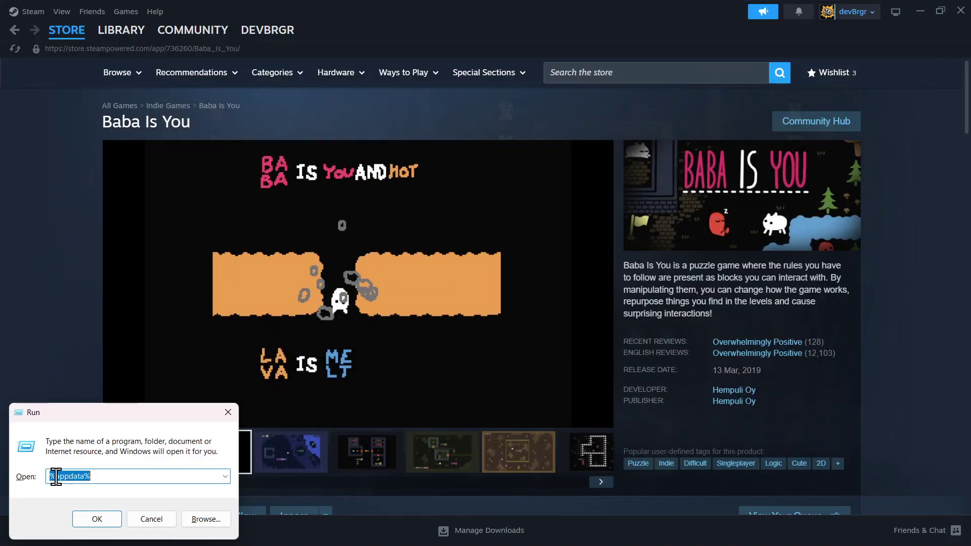
text(%local)
key(Return)
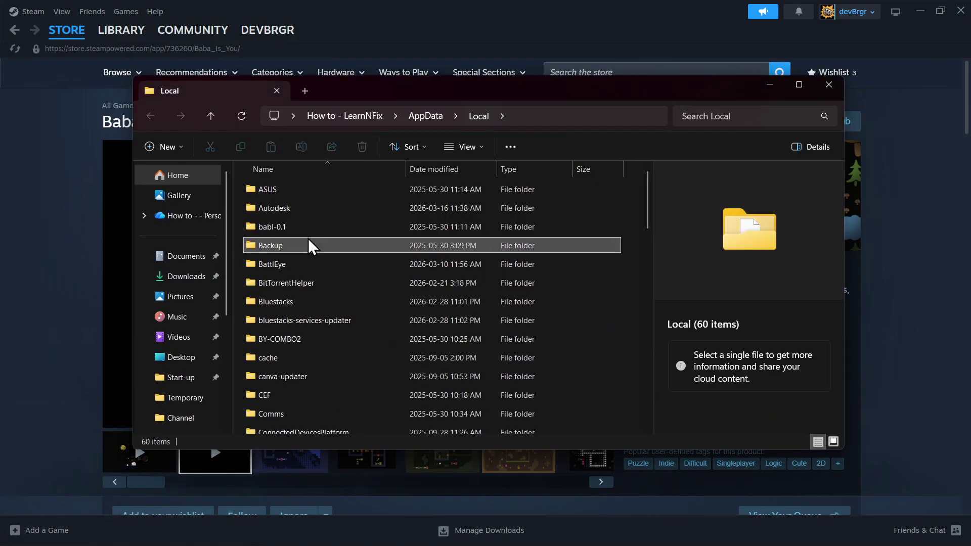
- Look through the folders in AppData Local for the game's save folder, and close the window
click(311, 245)
scroll(316, 320, down, 3)
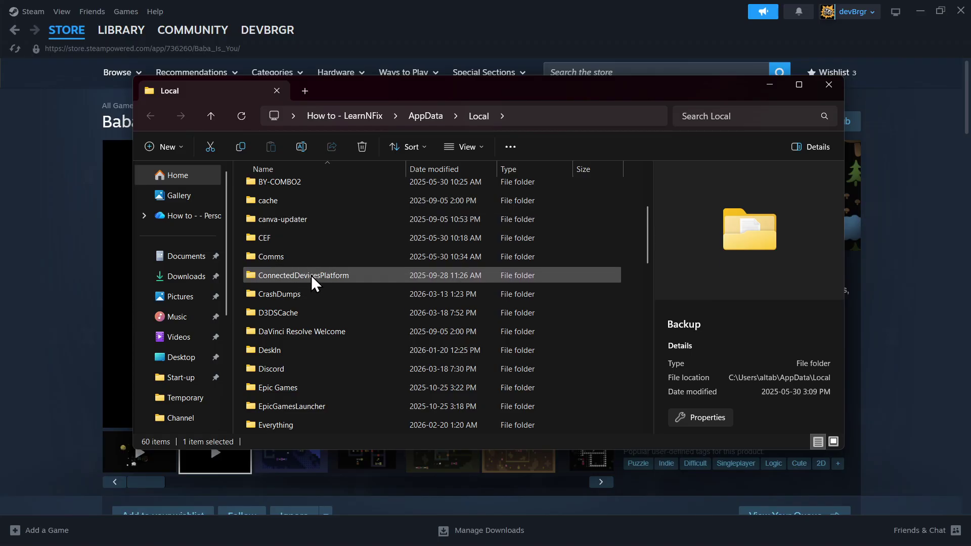
click(292, 278)
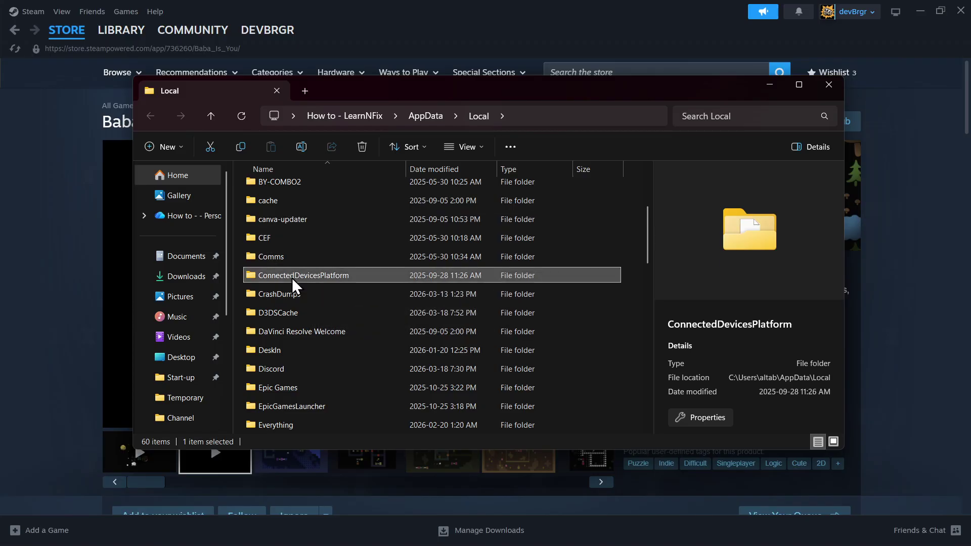
right_click(292, 278)
click(264, 278)
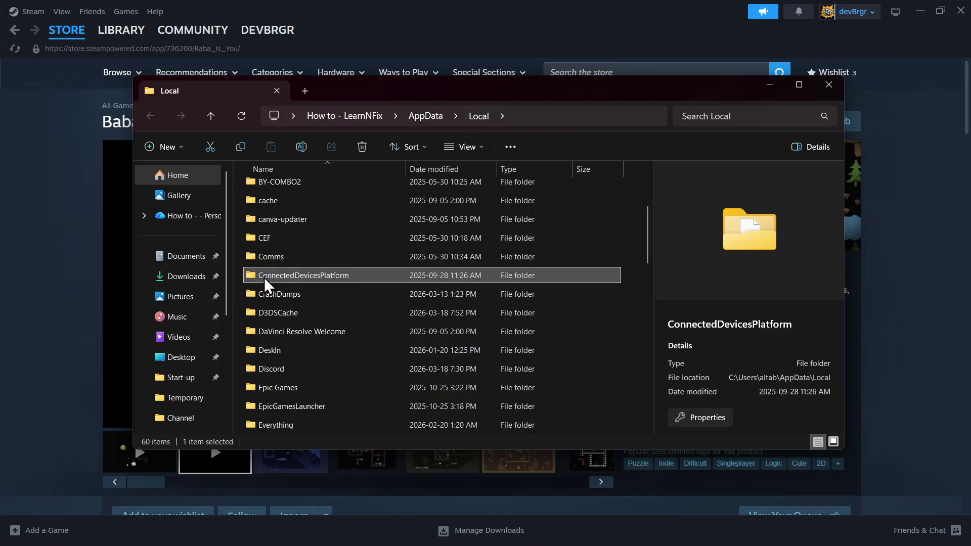
click(289, 296)
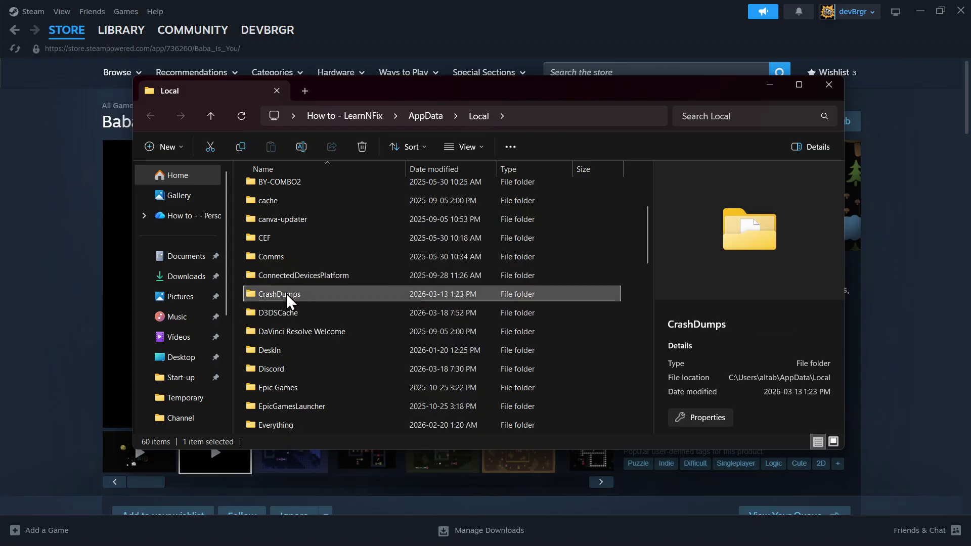
click(830, 84)
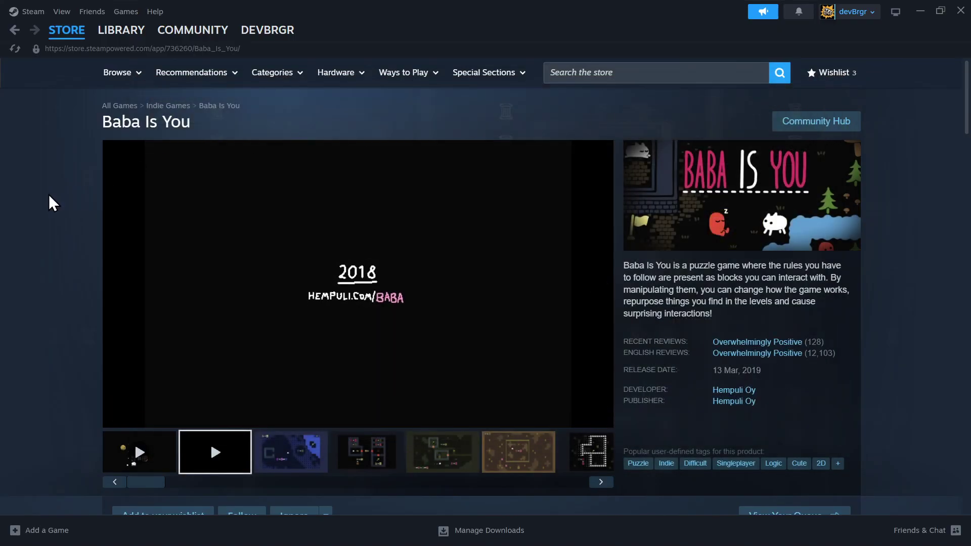